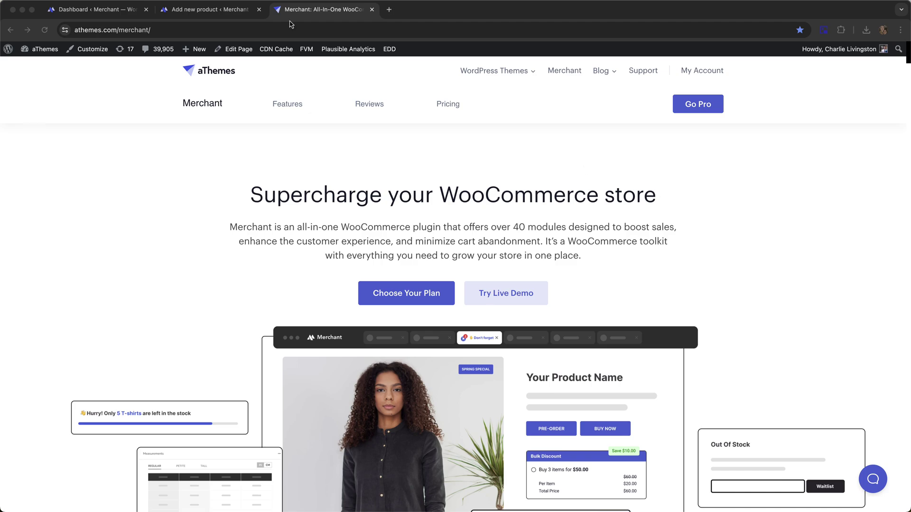
# Step: Switch to the Merchant Product Bundles settings tab and scroll through its options
pyautogui.click(67, 13)
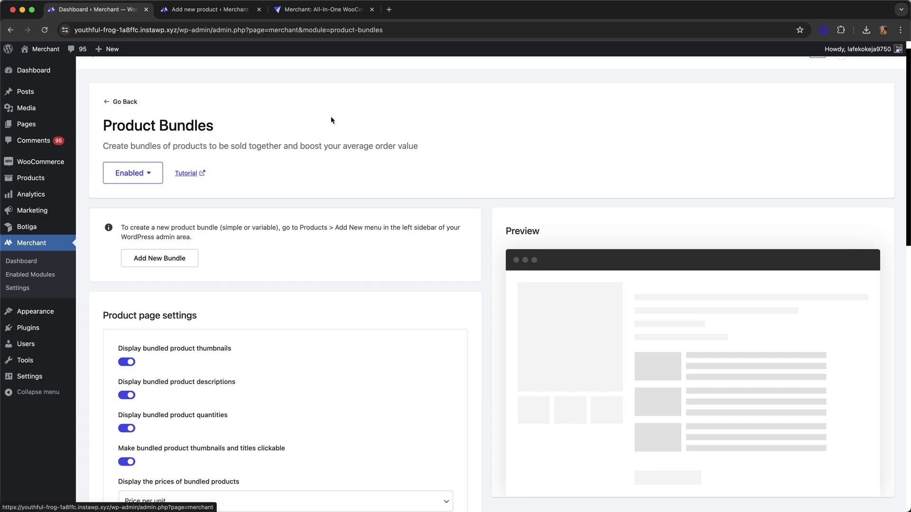
pyautogui.scroll(1, 332, 119)
pyautogui.scroll(-1, 332, 125)
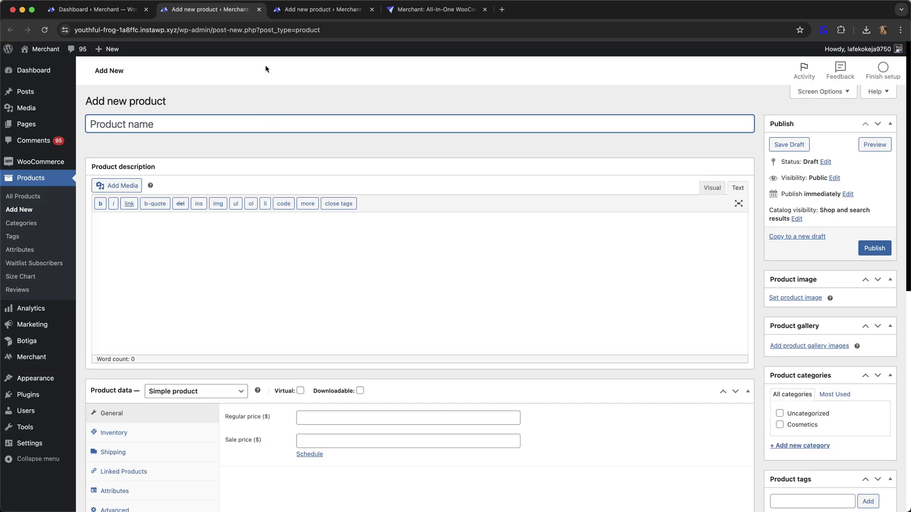
# Step: On the Summer “Glow Up” Bundle draft, tick the Cosmetics product category
pyautogui.click(304, 14)
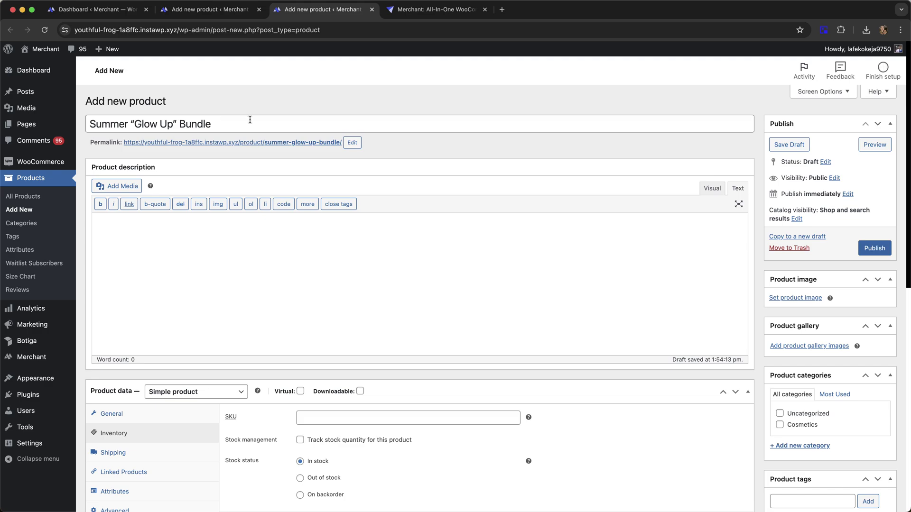
pyautogui.scroll(-5, 308, 107)
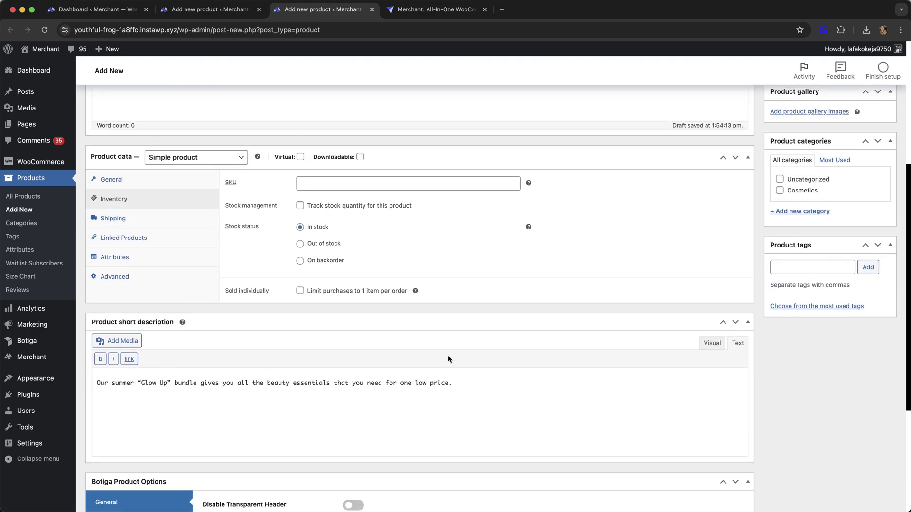
pyautogui.scroll(3, 698, 242)
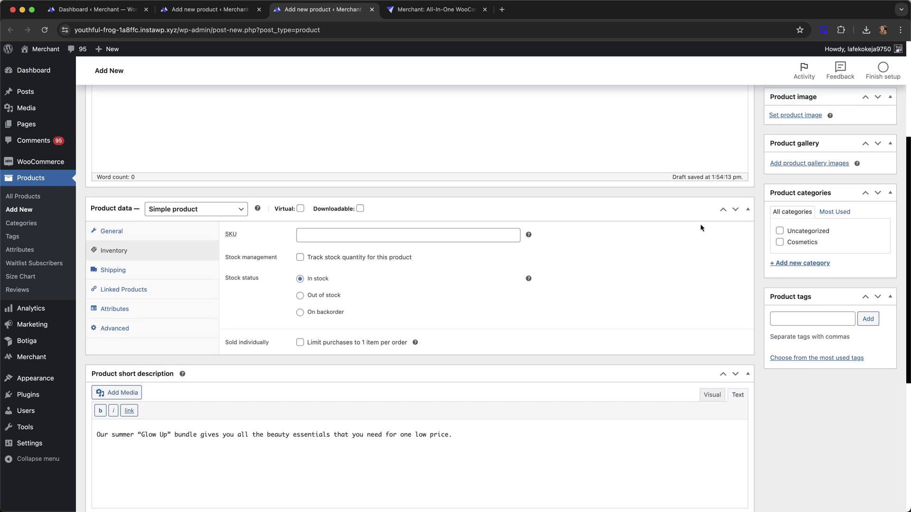
pyautogui.click(780, 254)
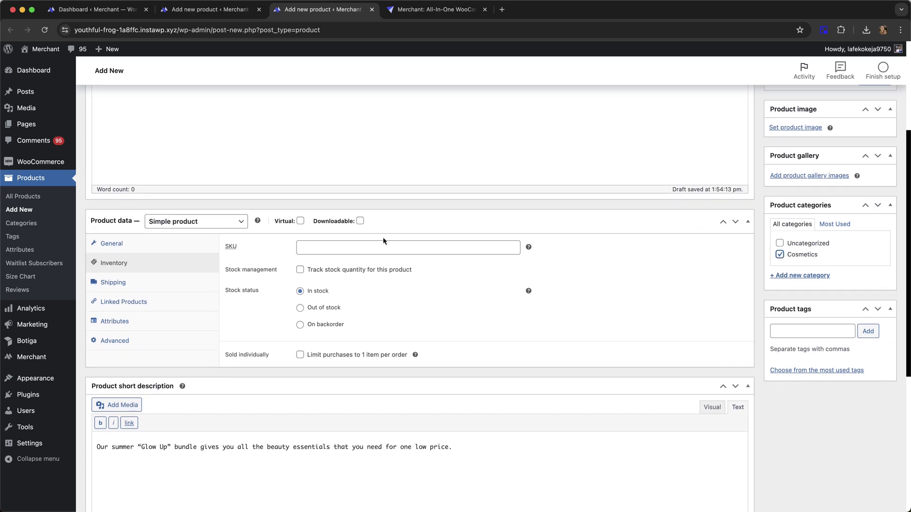
# Step: Set the product data type to Product Bundle
pyautogui.click(209, 223)
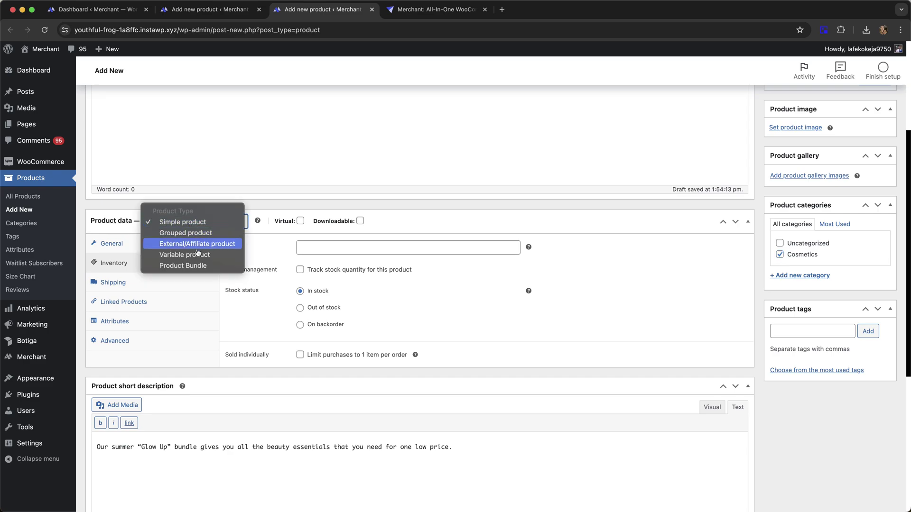
pyautogui.click(199, 267)
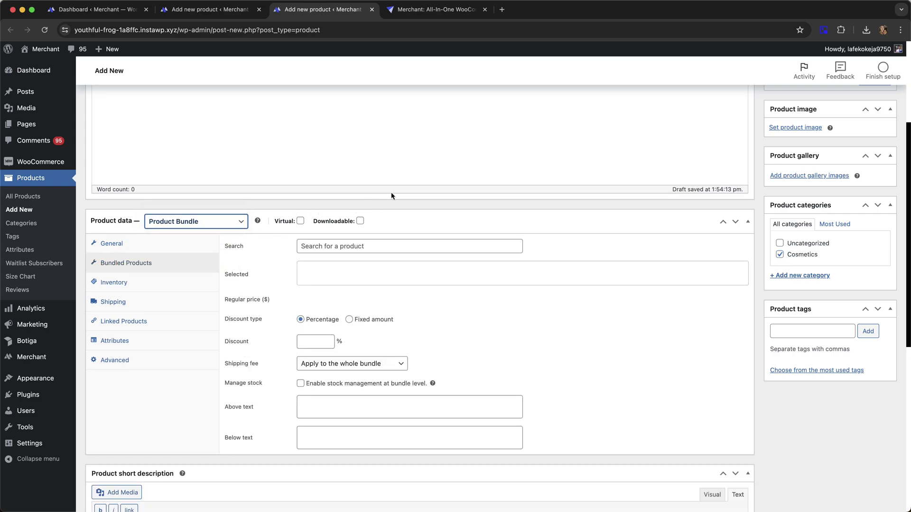
pyautogui.scroll(-1, 391, 196)
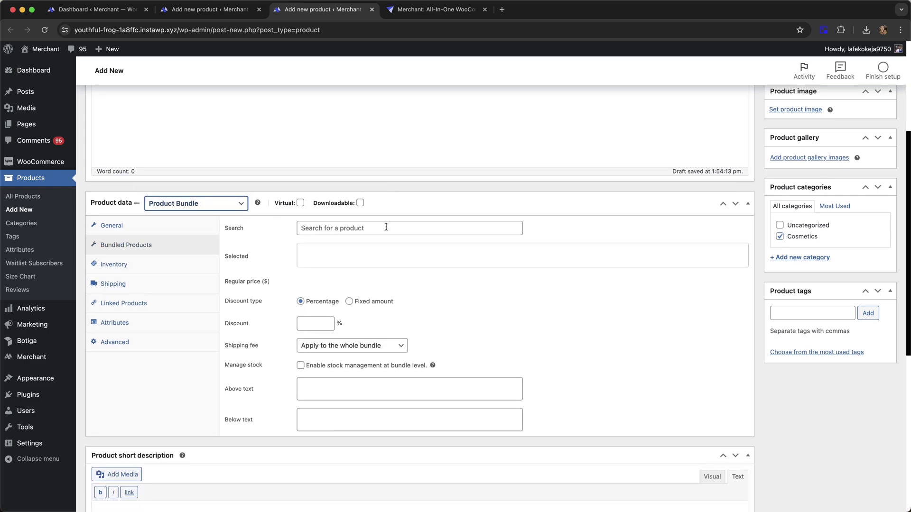
# Step: Add Watermelon Glow, Eternal Sunset and Vinopure as bundled products
pyautogui.click(387, 227)
pyautogui.write('water')
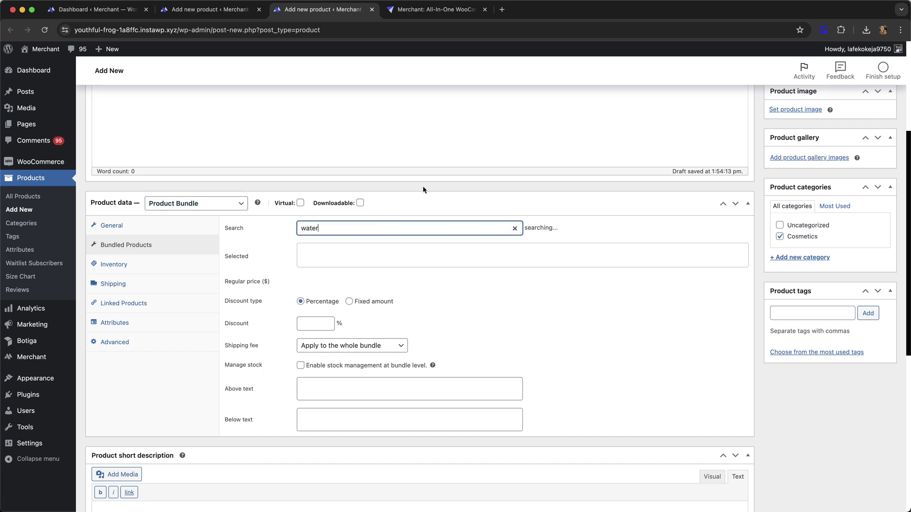
pyautogui.click(368, 239)
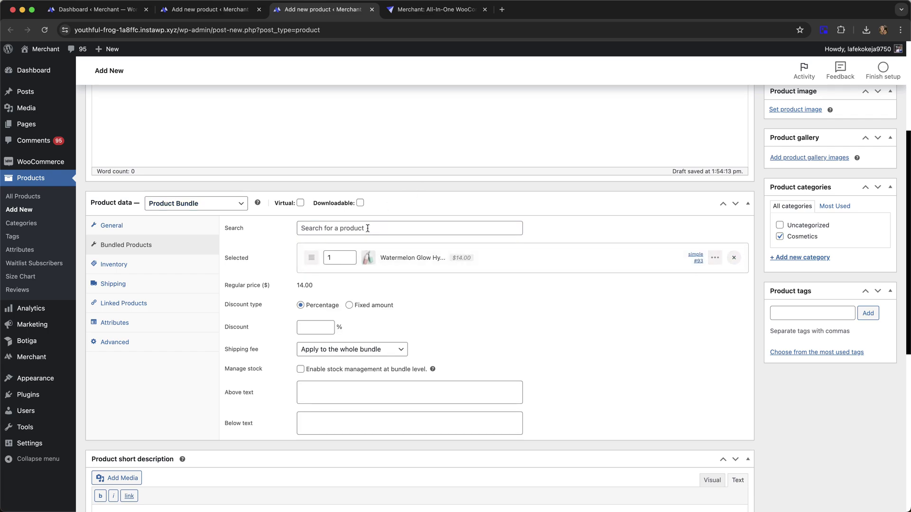
pyautogui.click(368, 229)
pyautogui.write('eter')
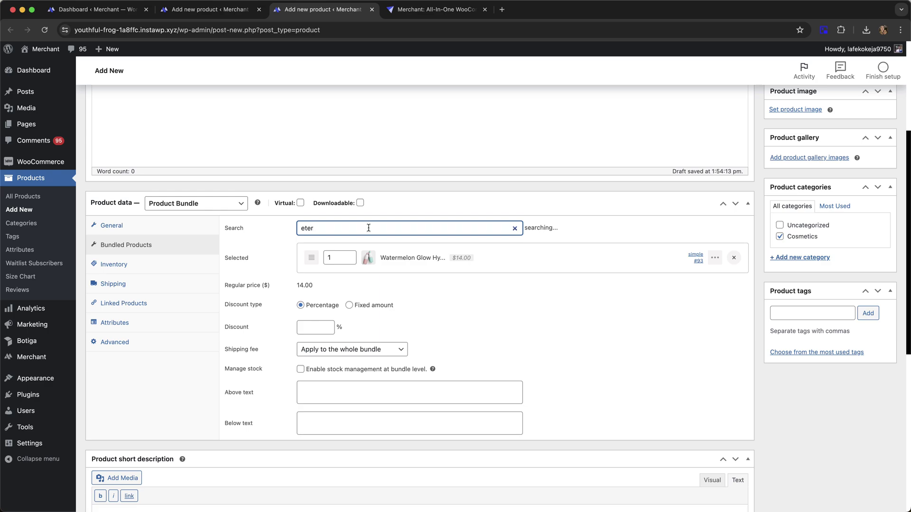
pyautogui.click(360, 244)
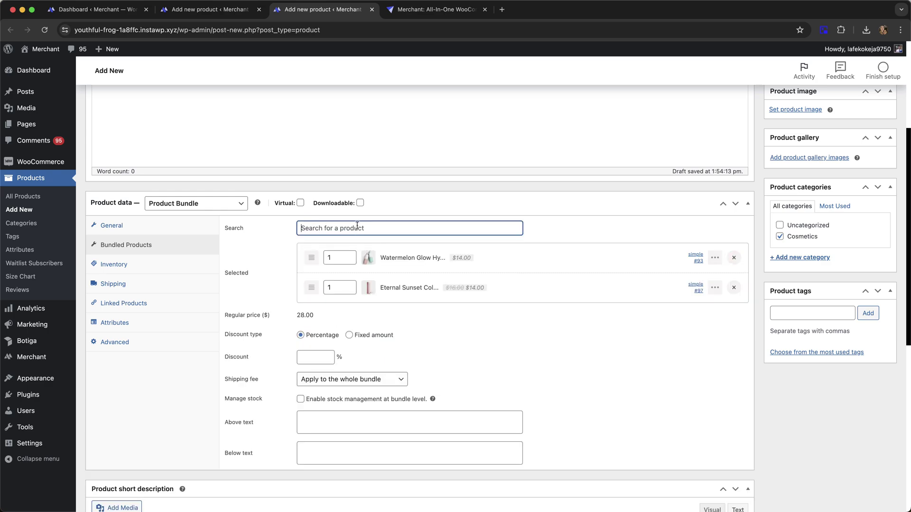
pyautogui.write('vino')
pyautogui.click(352, 247)
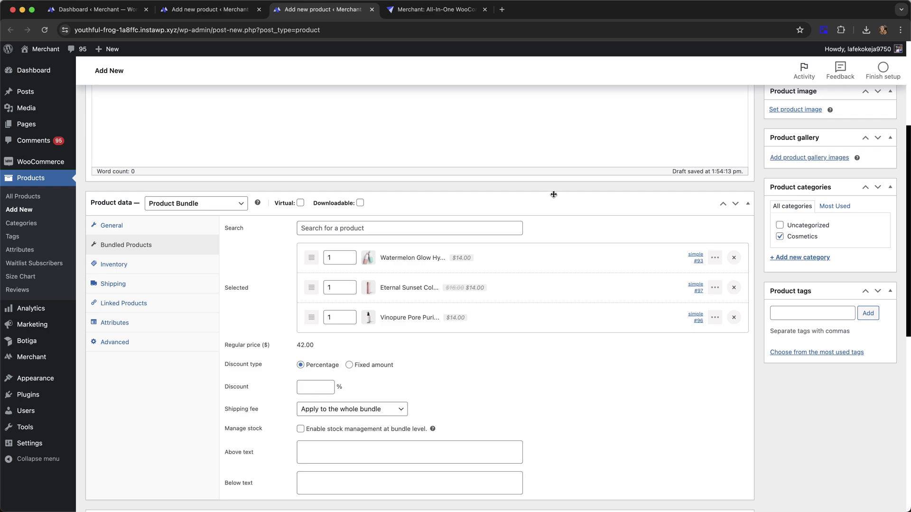
# Step: Give the bundle a 10% discount
pyautogui.scroll(-1, 553, 195)
pyautogui.click(314, 369)
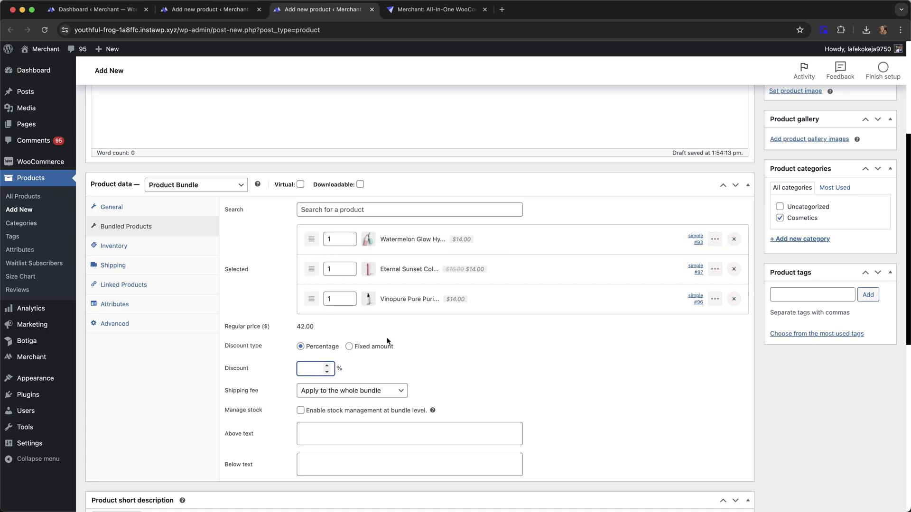
pyautogui.click(472, 342)
# Step: Fill the bundle's above and below text fields with 'Above text.' and 'Below text.'
pyautogui.scroll(-1, 503, 169)
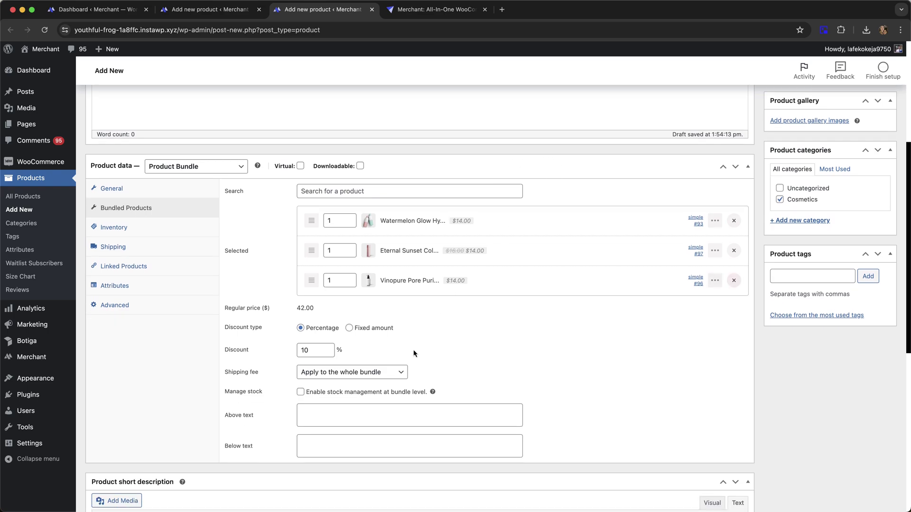
pyautogui.click(374, 410)
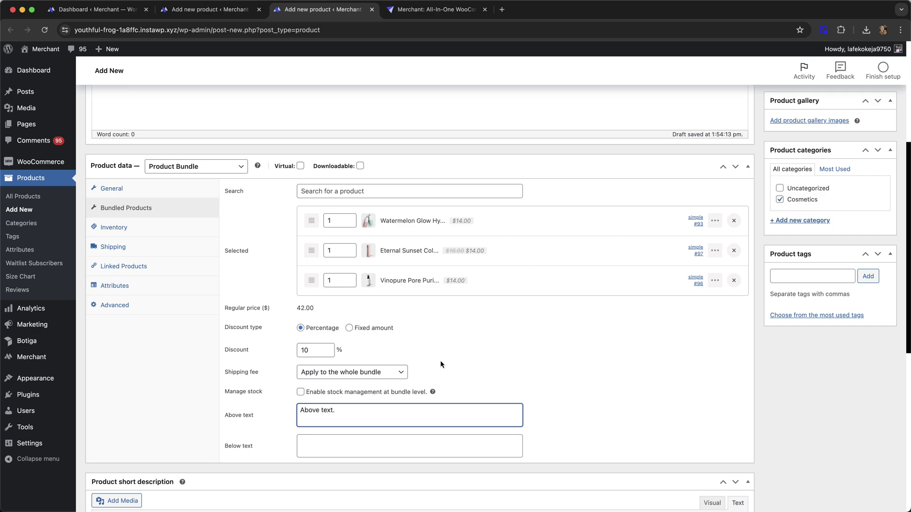
pyautogui.moveTo(360, 412); pyautogui.dragTo(283, 413)
pyautogui.press('super+c')
pyautogui.click(336, 440)
pyautogui.press('super+v')
pyautogui.hotkey('alt', 'Left')
pyautogui.hotkey('alt', 'shift', 'Left')
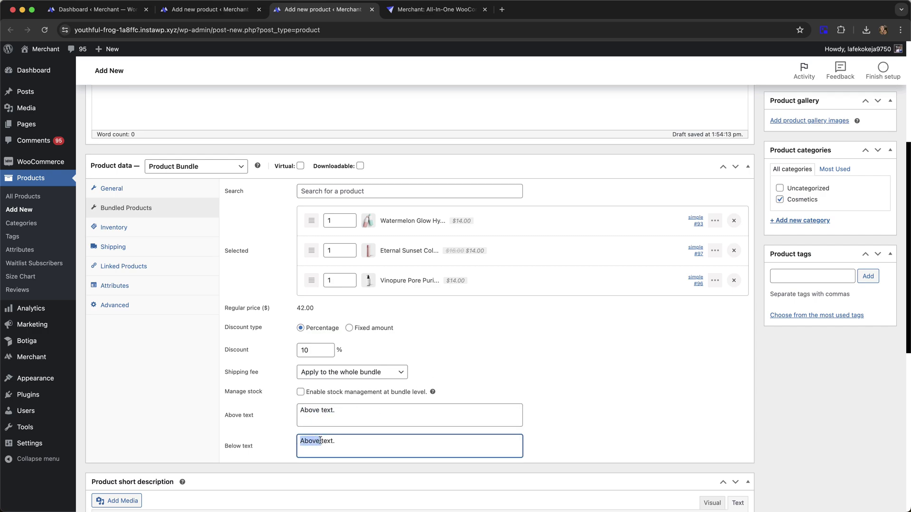
pyautogui.write('Below')
pyautogui.click(517, 361)
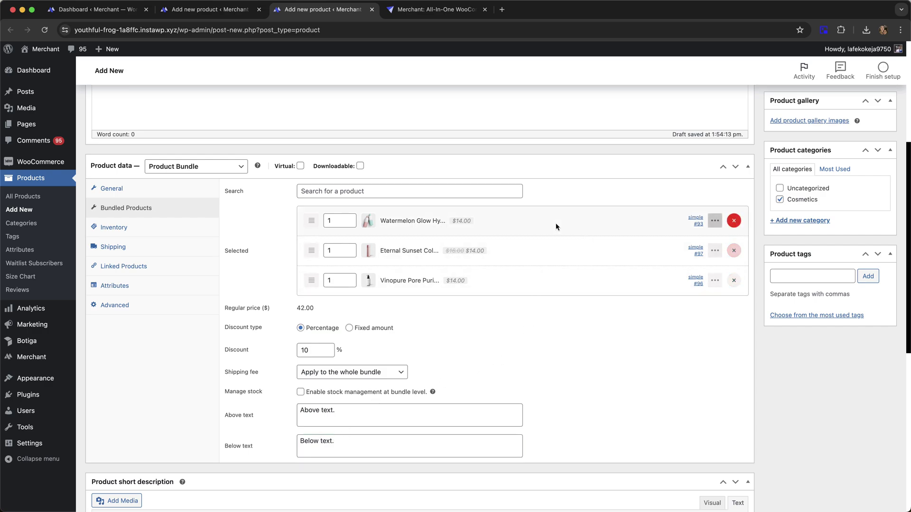
# Step: Set the pink and teal bottles picture as the product image
pyautogui.scroll(2, 744, 220)
pyautogui.scroll(3, 744, 220)
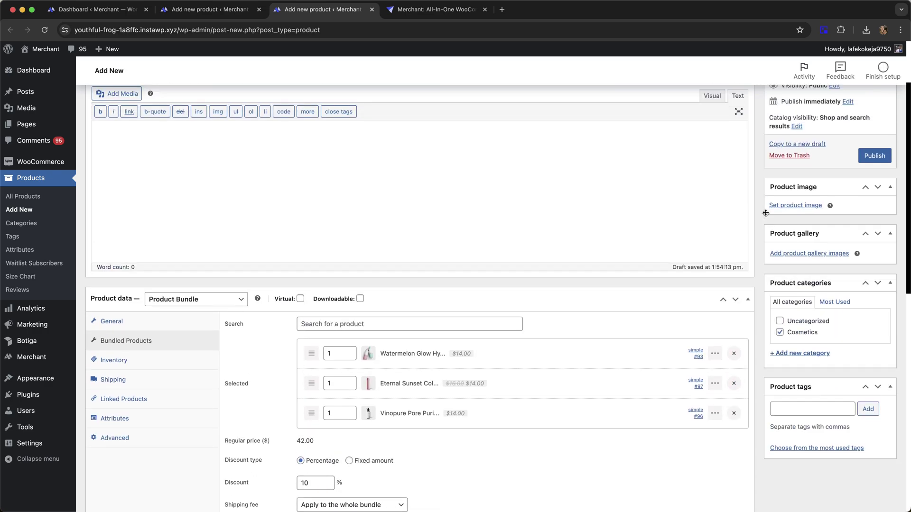
pyautogui.click(795, 208)
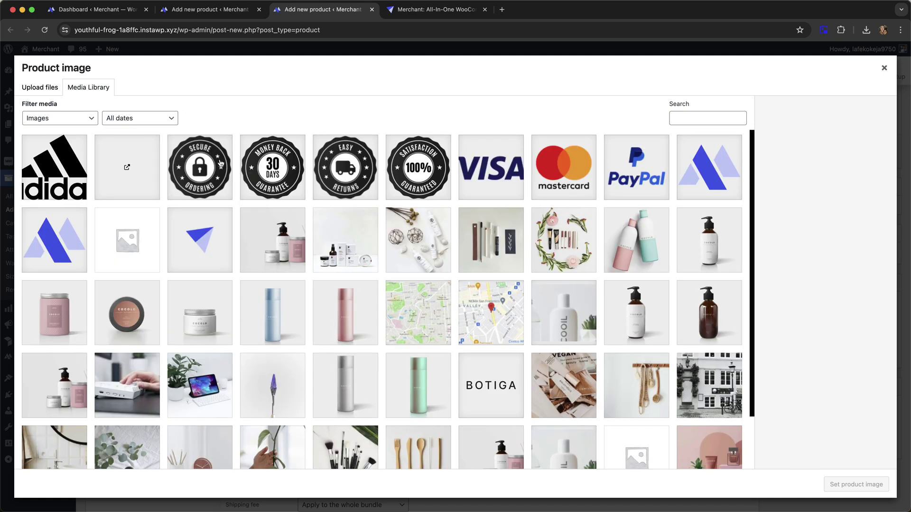
pyautogui.click(634, 232)
pyautogui.click(858, 485)
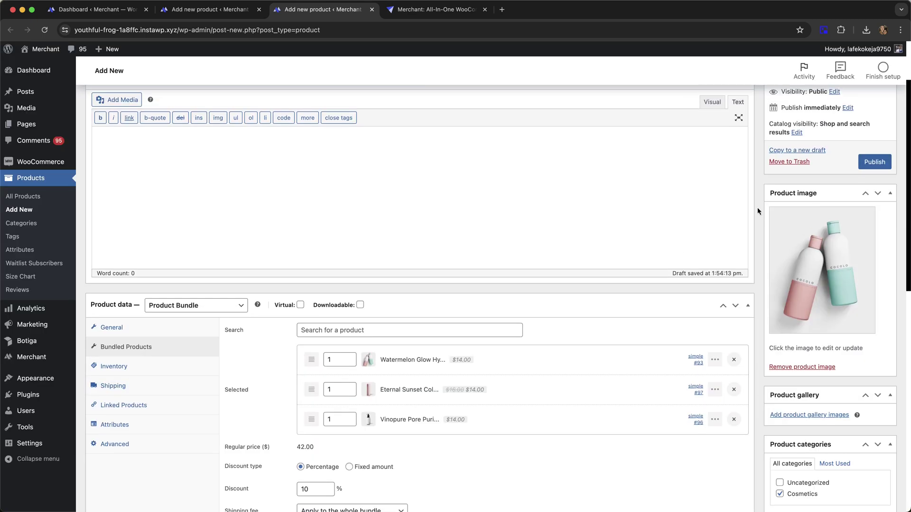
# Step: Publish the Summer “Glow Up” Bundle product
pyautogui.scroll(2, 761, 208)
pyautogui.scroll(2, 762, 208)
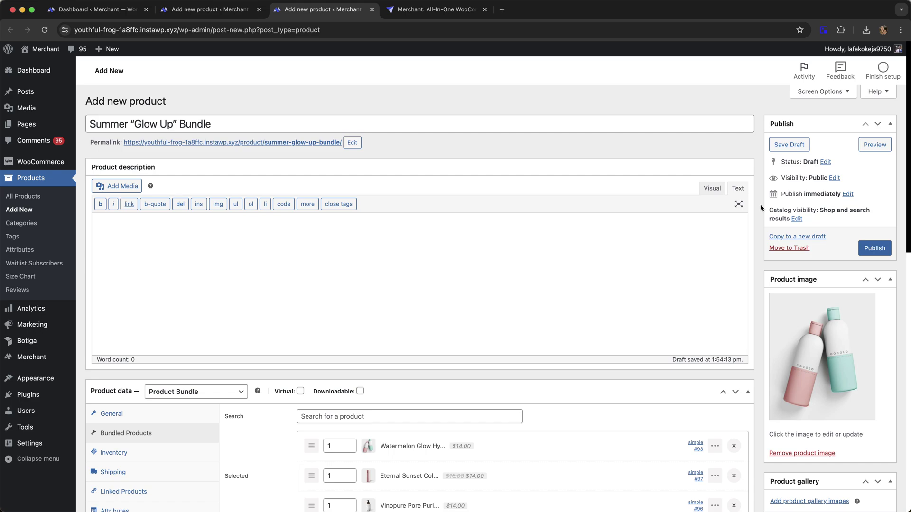
pyautogui.click(875, 250)
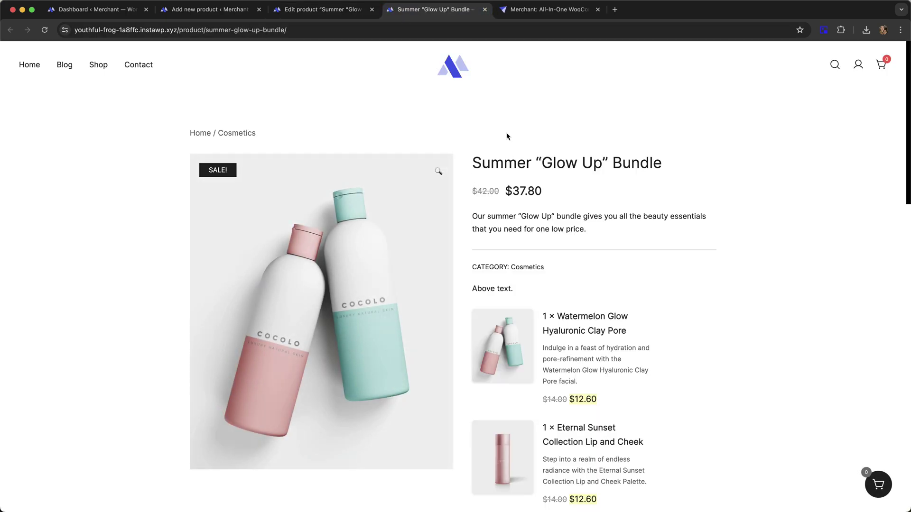
# Step: Scroll through the live bundle page to review its three discounted items and descriptions
pyautogui.scroll(-1, 624, 122)
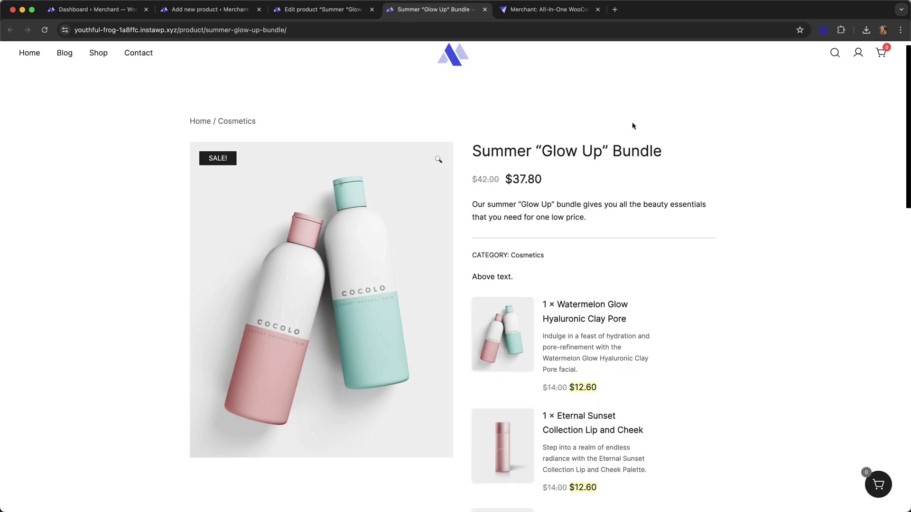
pyautogui.scroll(-3, 650, 126)
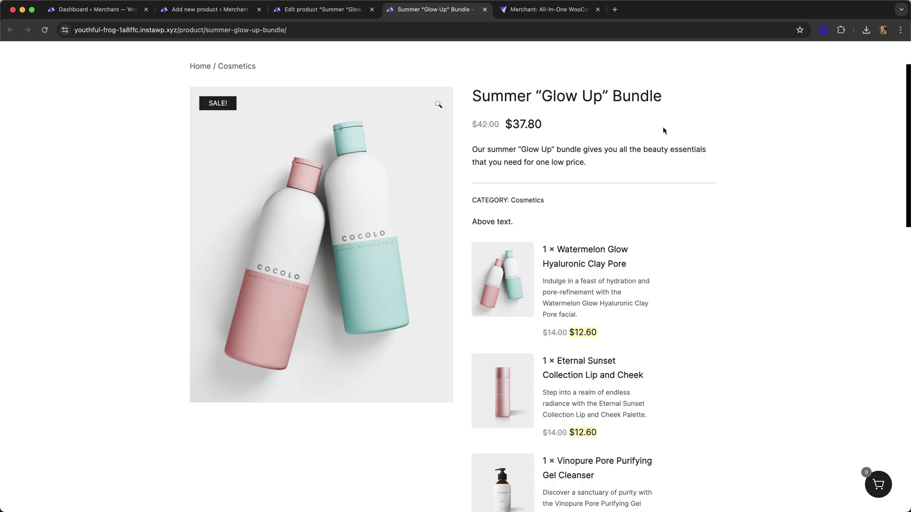
pyautogui.scroll(-1, 664, 131)
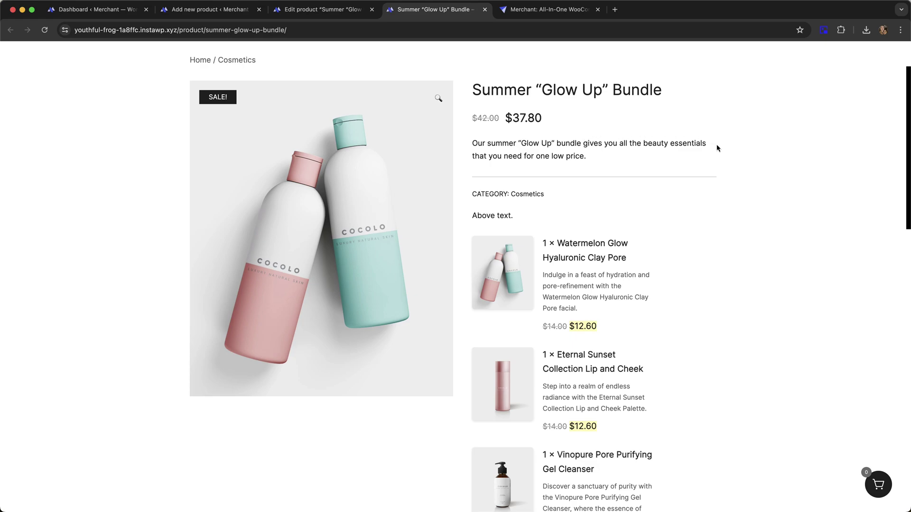
pyautogui.scroll(-2, 636, 157)
pyautogui.scroll(-3, 617, 174)
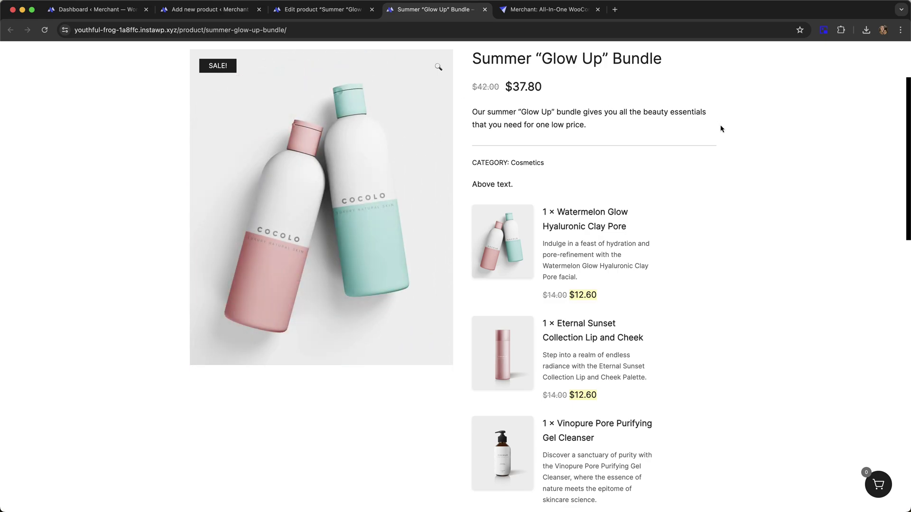
pyautogui.scroll(-5, 726, 130)
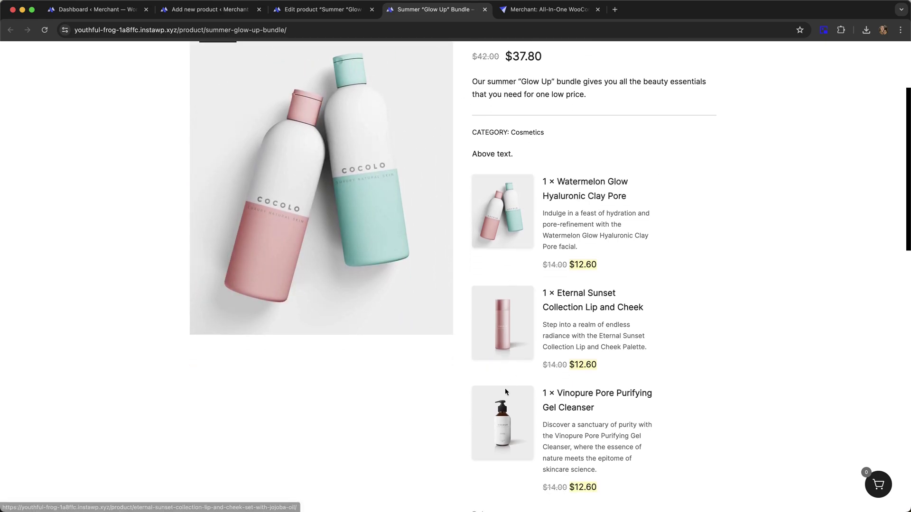
pyautogui.scroll(-3, 669, 156)
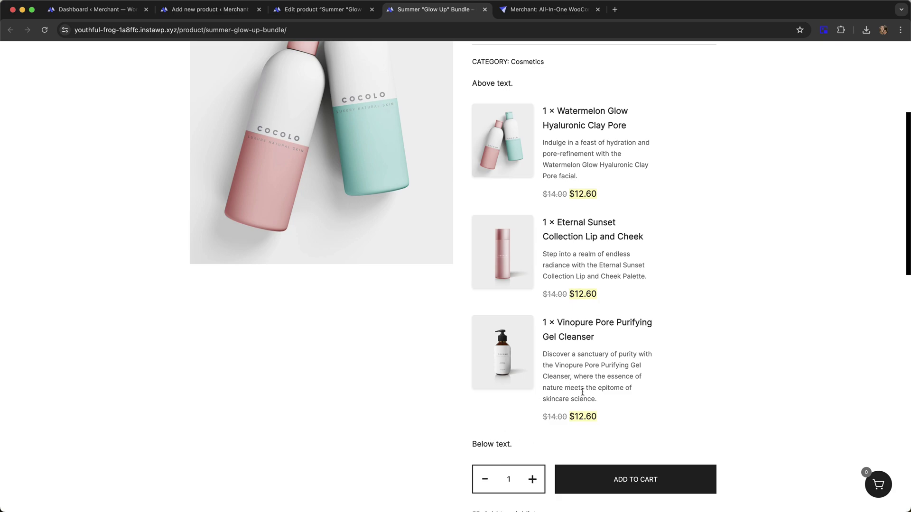
pyautogui.scroll(-1, 657, 164)
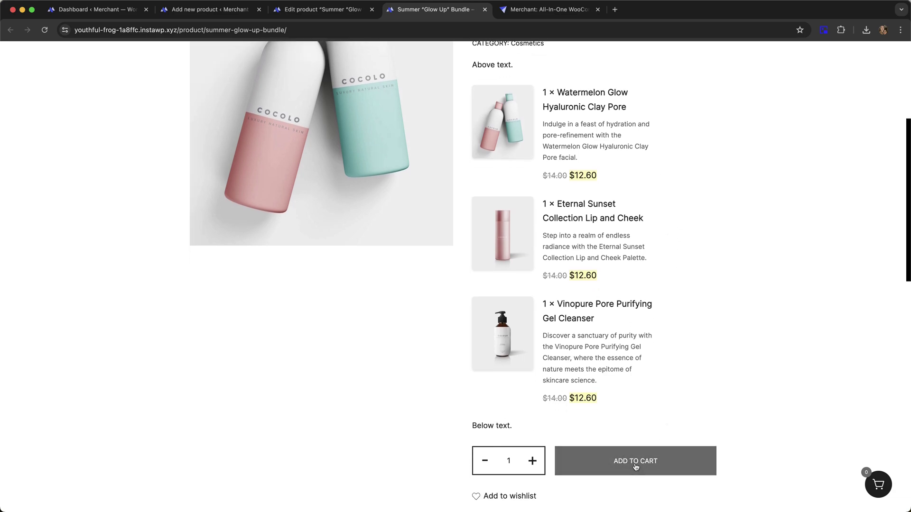
pyautogui.scroll(5, 653, 176)
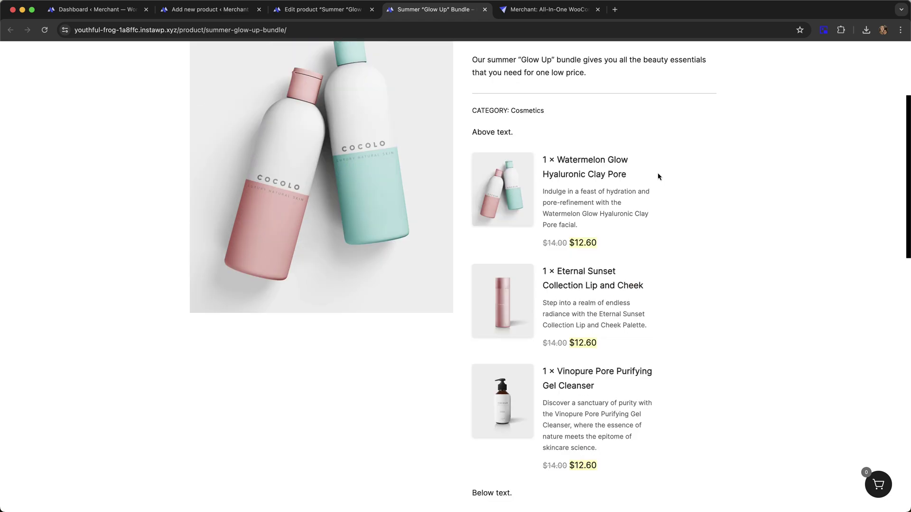
pyautogui.scroll(3, 630, 179)
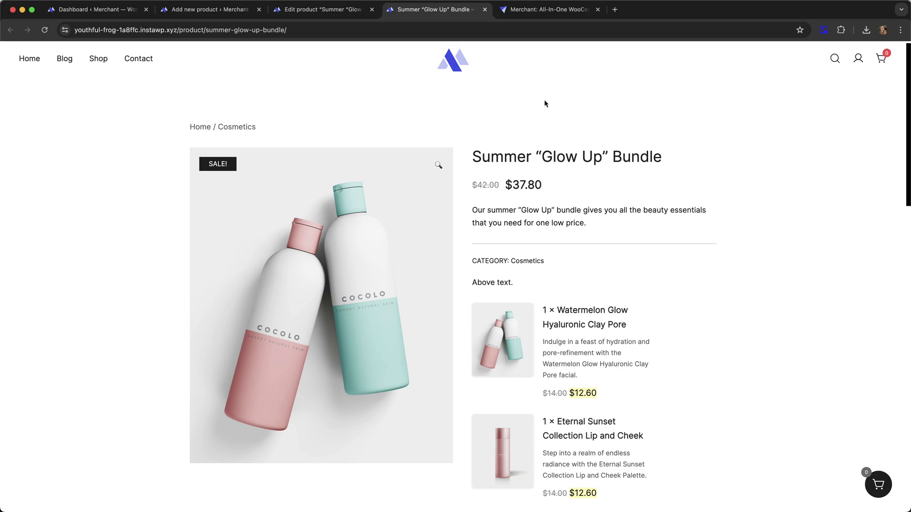
pyautogui.scroll(1, 541, 101)
# Step: Switch off Display bundled product descriptions, save, and go back to the bundle page
pyautogui.click(100, 10)
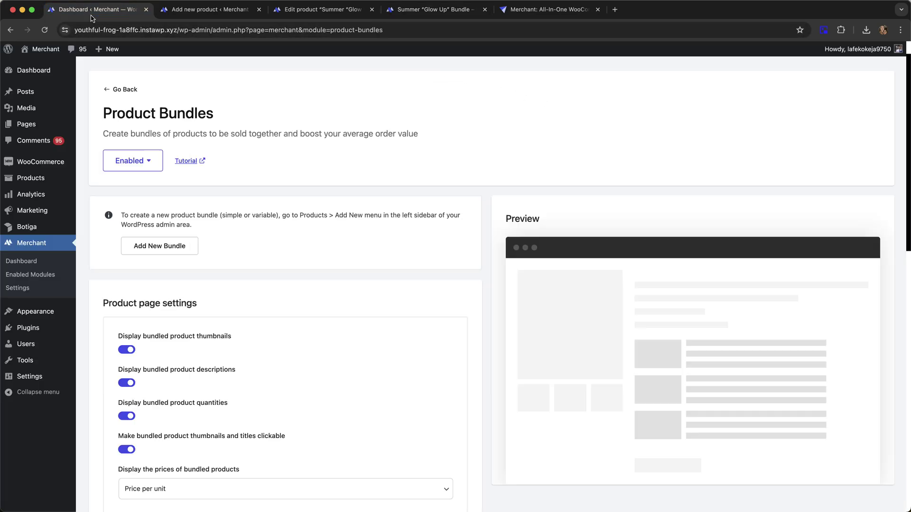
pyautogui.scroll(-3, 270, 125)
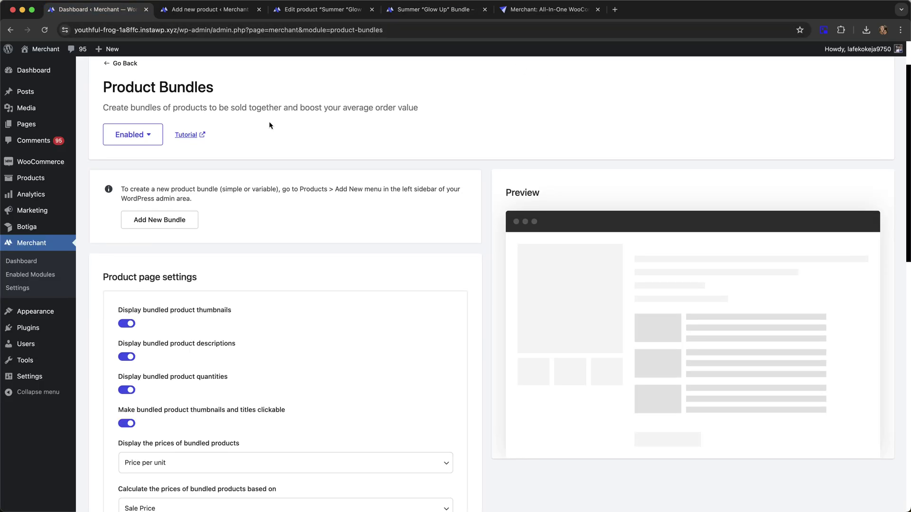
pyautogui.scroll(-1, 287, 120)
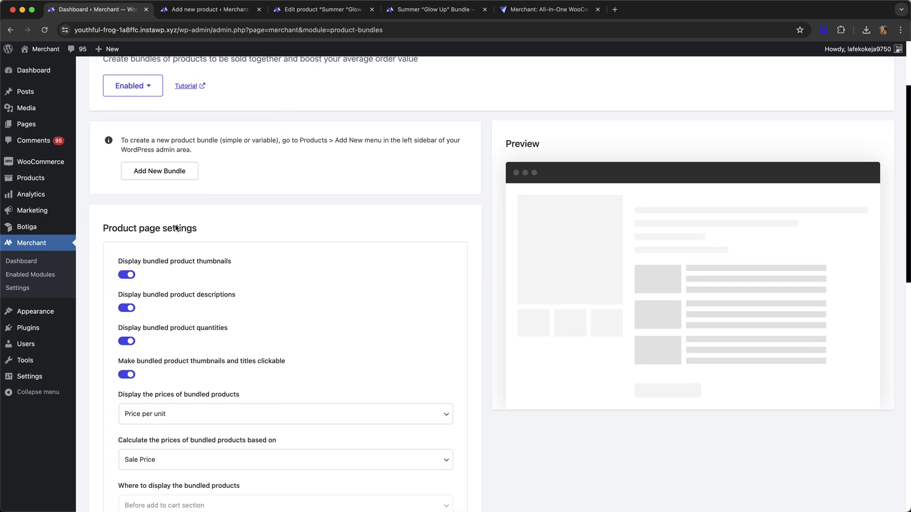
pyautogui.click(132, 308)
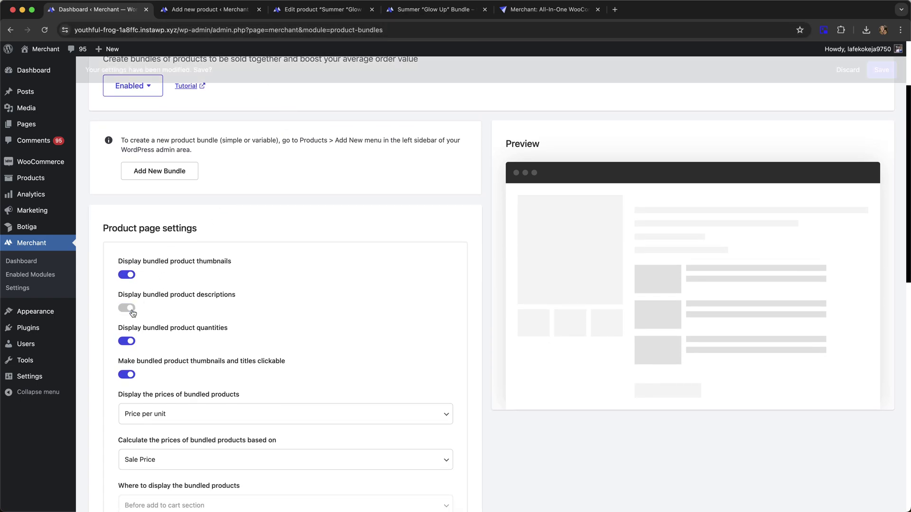
pyautogui.click(881, 69)
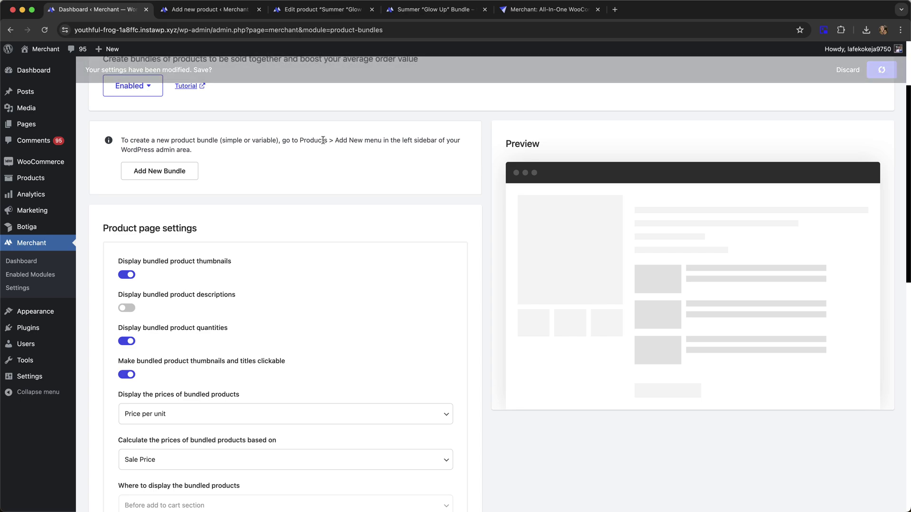
pyautogui.click(434, 9)
pyautogui.scroll(-1, 674, 204)
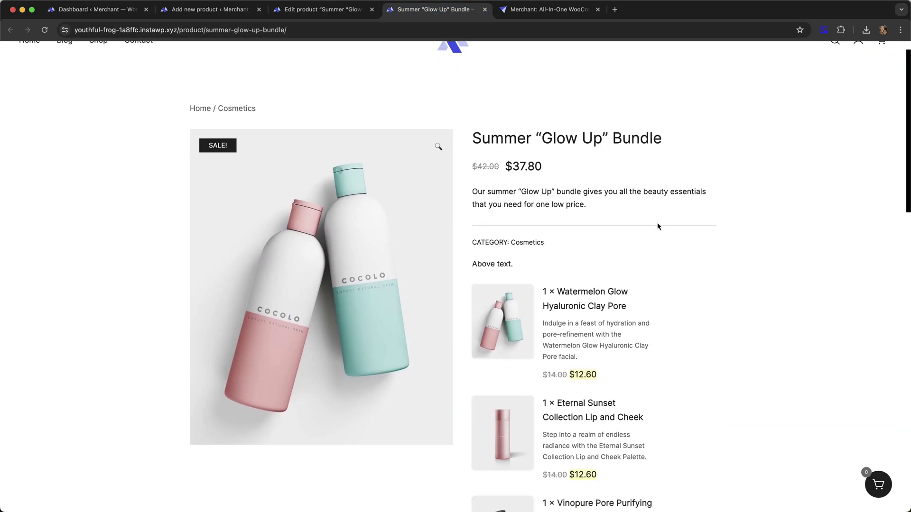
# Step: Reload the bundle page to confirm the items no longer show descriptions
pyautogui.press('super+r')
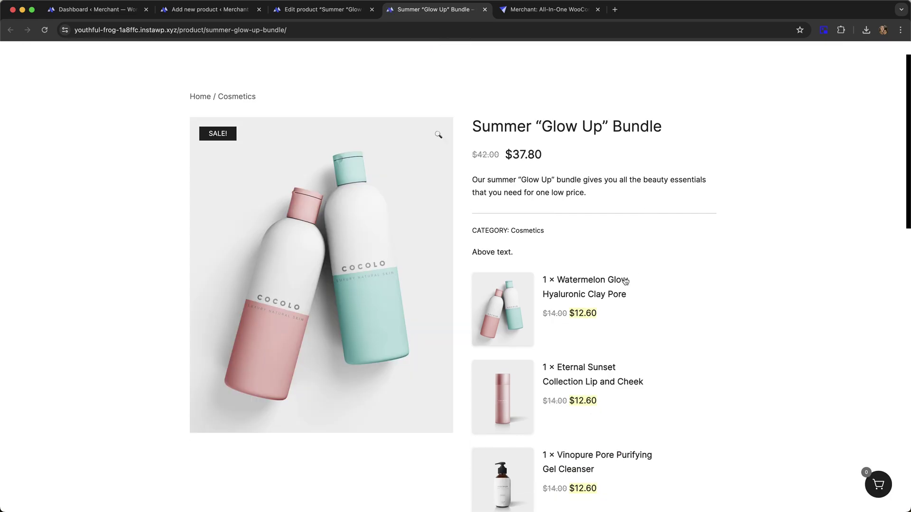
pyautogui.scroll(-1, 691, 199)
pyautogui.scroll(-1, 682, 193)
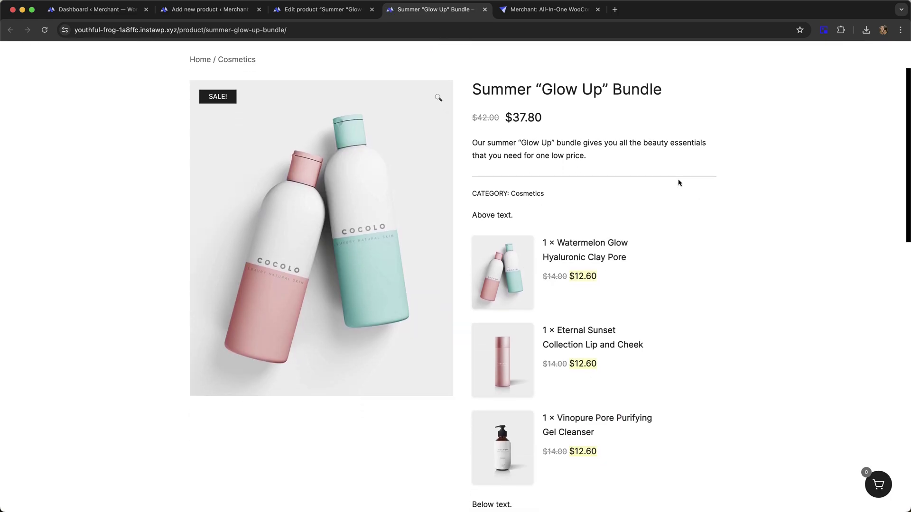
# Step: Add the Summer “Glow Up” Bundle to the cart
pyautogui.click(86, 11)
pyautogui.click(441, 12)
pyautogui.scroll(-3, 650, 165)
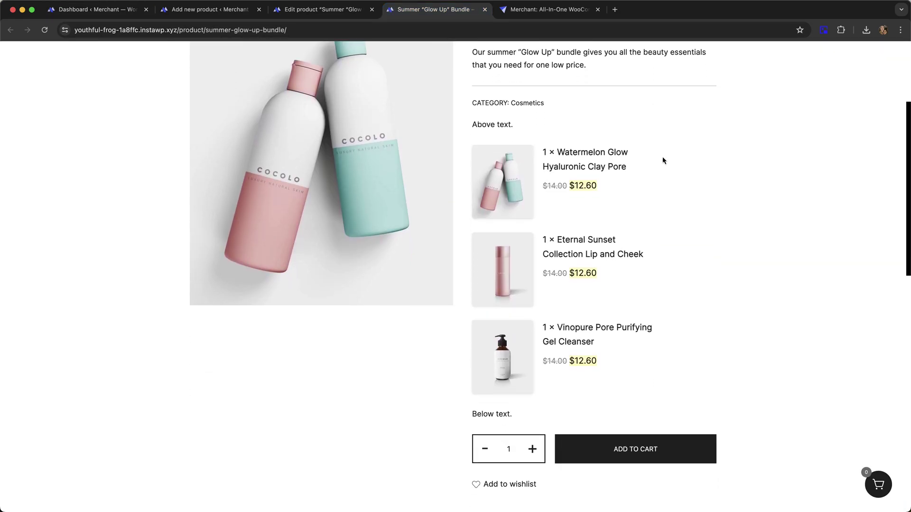
pyautogui.click(662, 449)
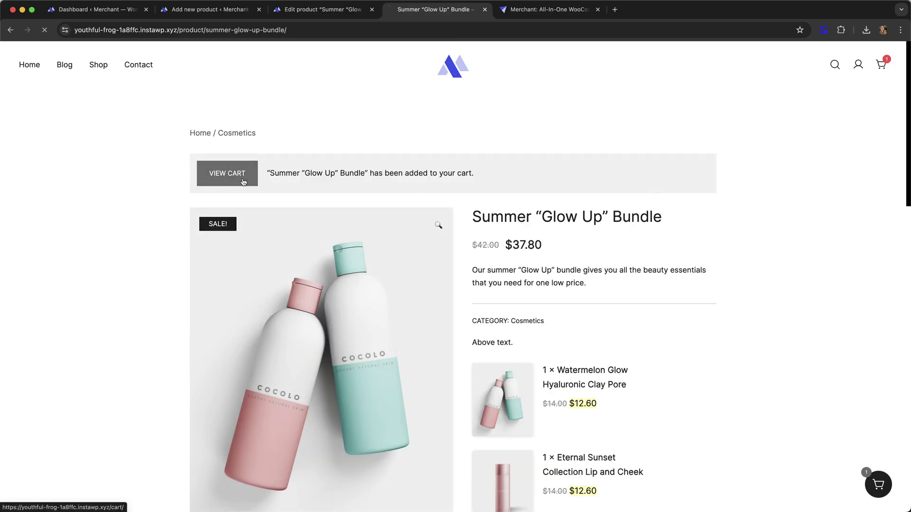
# Step: View the cart, where each bundled item appears as a separate line
pyautogui.click(243, 182)
pyautogui.scroll(-2, 541, 154)
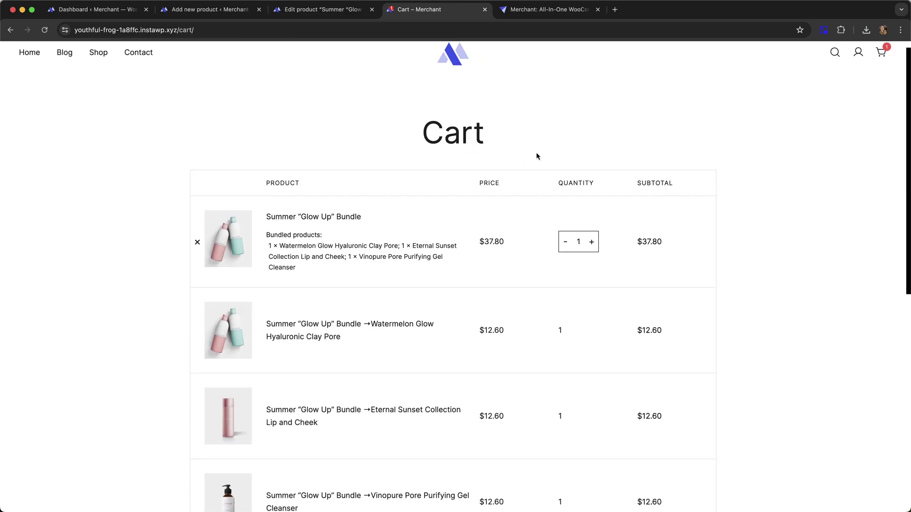
pyautogui.scroll(-2, 537, 157)
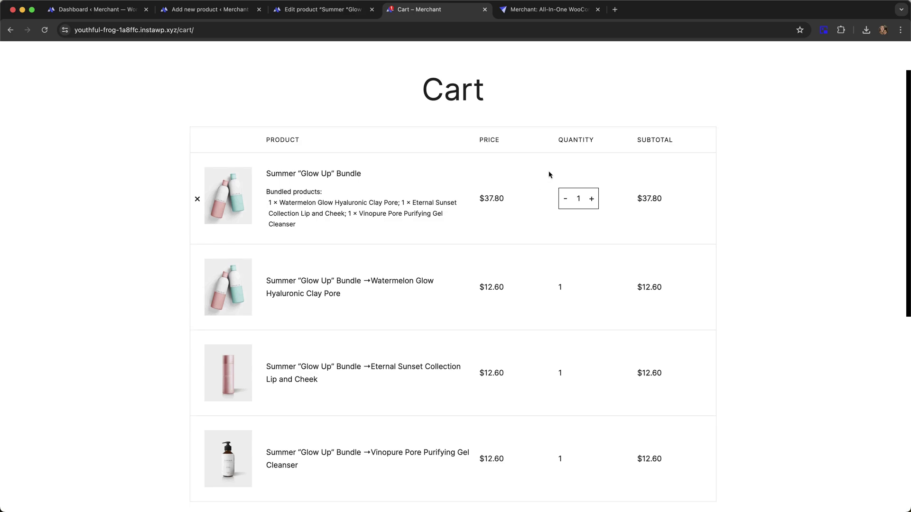
pyautogui.scroll(-2, 549, 174)
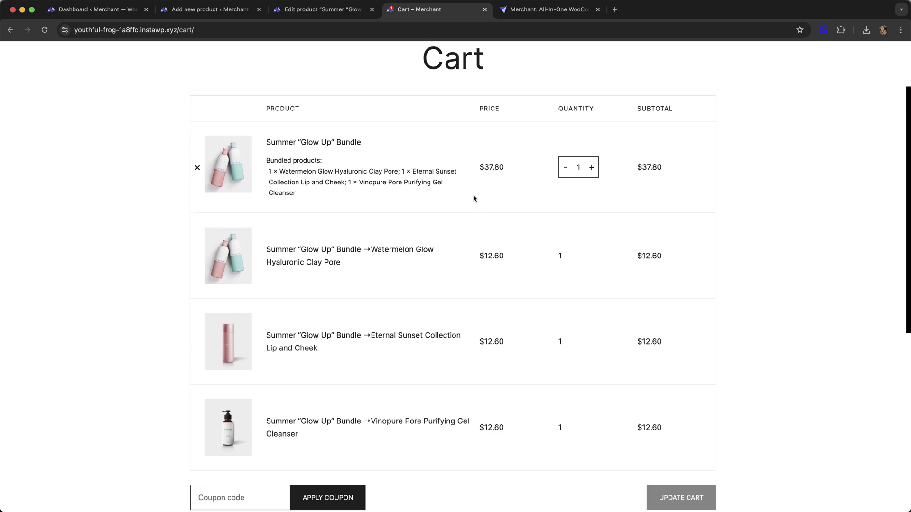
# Step: Turn on Hide bundled products in cart, save, and return to the cart
pyautogui.click(84, 16)
pyautogui.scroll(-3, 249, 151)
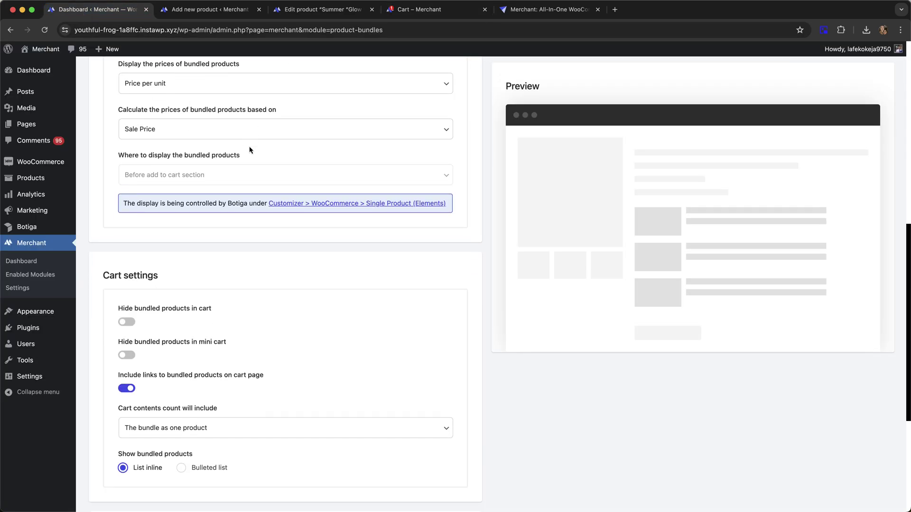
pyautogui.click(127, 322)
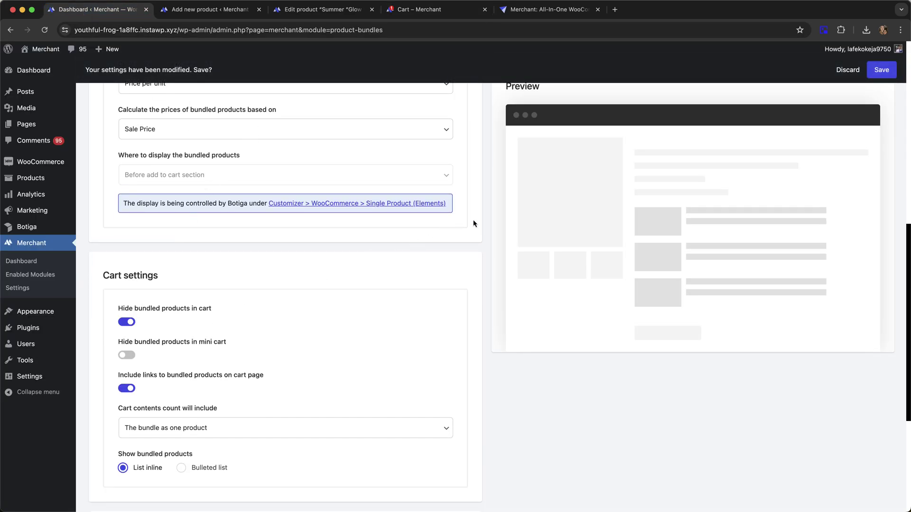
pyautogui.click(879, 72)
pyautogui.click(446, 18)
# Step: Scroll up the cart to see the single Summer “Glow Up” Bundle line at $37.80
pyautogui.scroll(1, 524, 133)
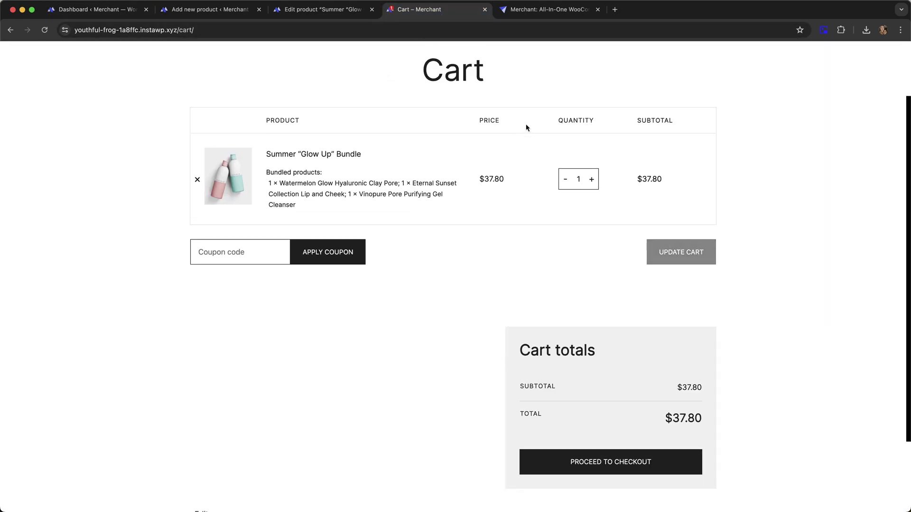
pyautogui.scroll(1, 525, 130)
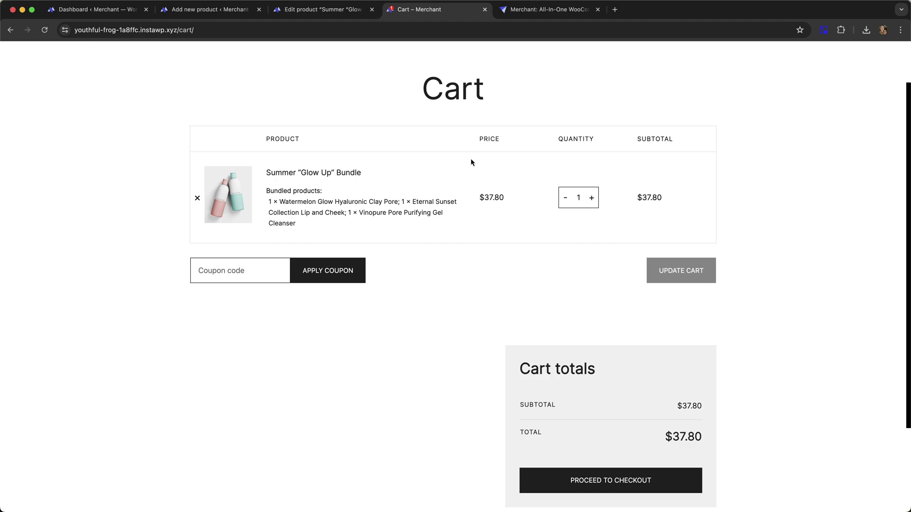
# Step: Look over the Merchant Product Bundles Product page settings and Cart settings
pyautogui.click(102, 10)
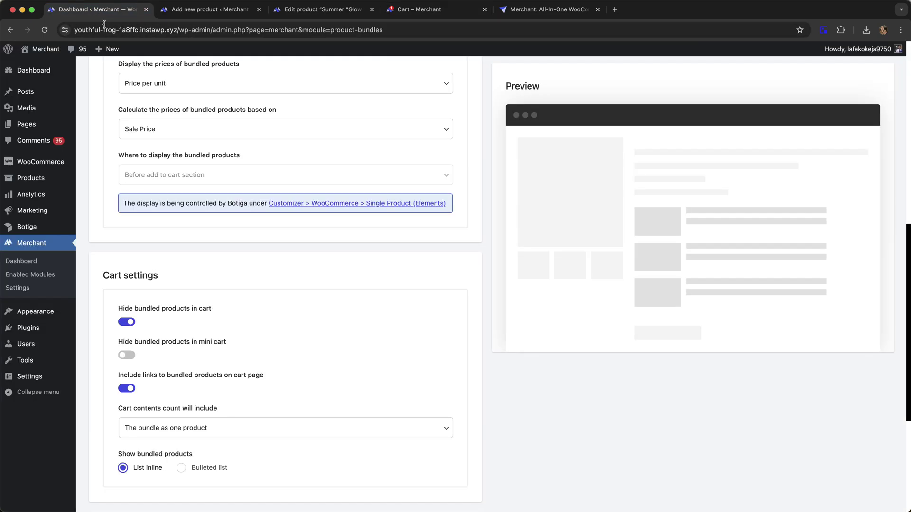
pyautogui.scroll(-4, 322, 153)
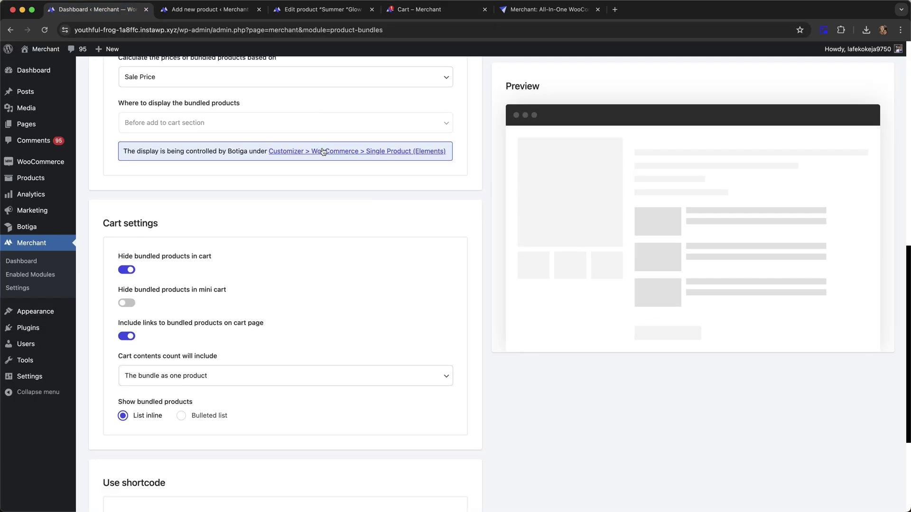
pyautogui.scroll(10, 455, 156)
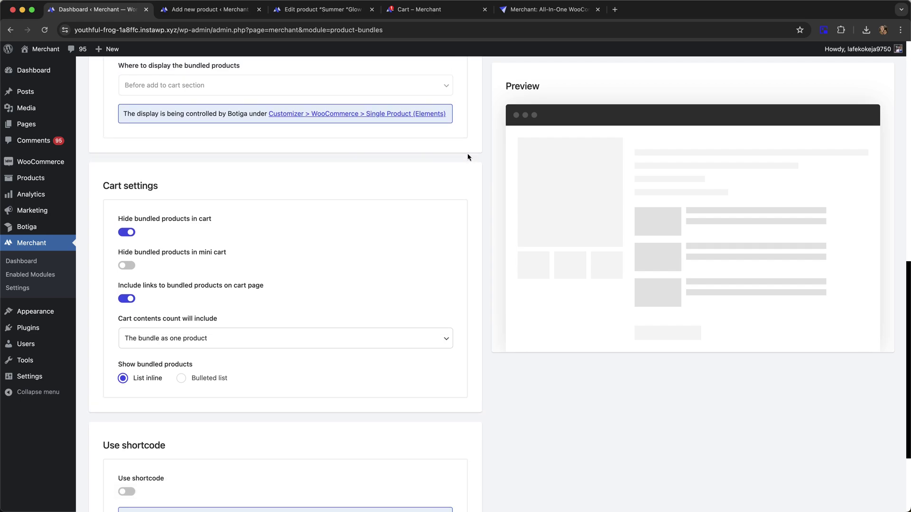
pyautogui.scroll(1, 280, 158)
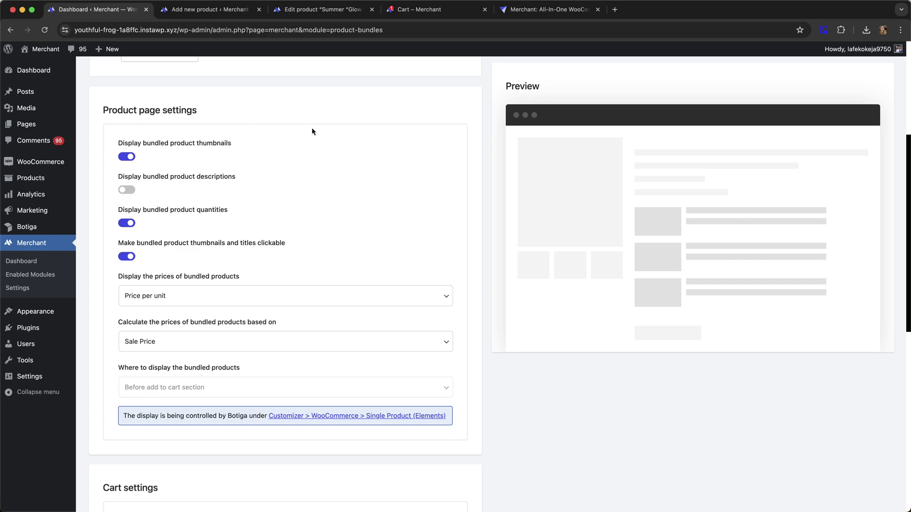
pyautogui.scroll(-3, 320, 131)
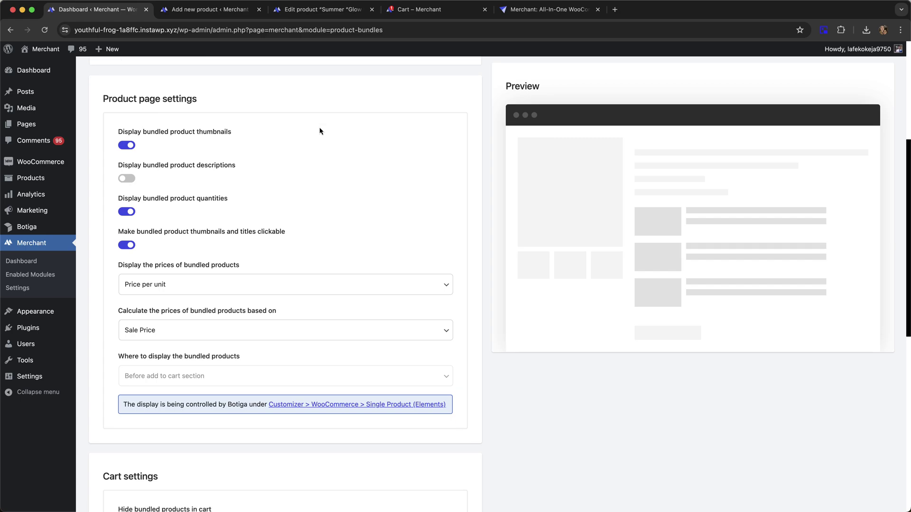
pyautogui.scroll(-10, 315, 127)
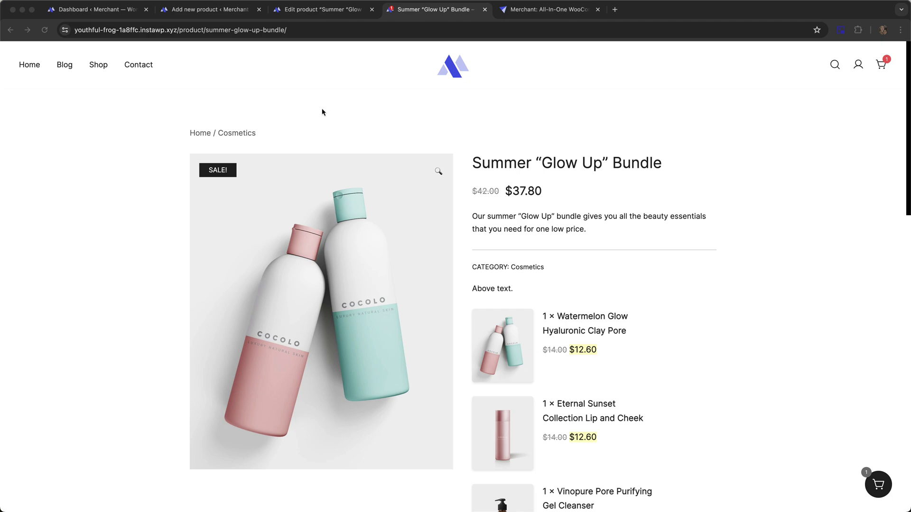
# Step: Browse the shop grid to the Summer “Glow Up” Bundle, on sale at $37.80 instead of $42.00
pyautogui.click(98, 67)
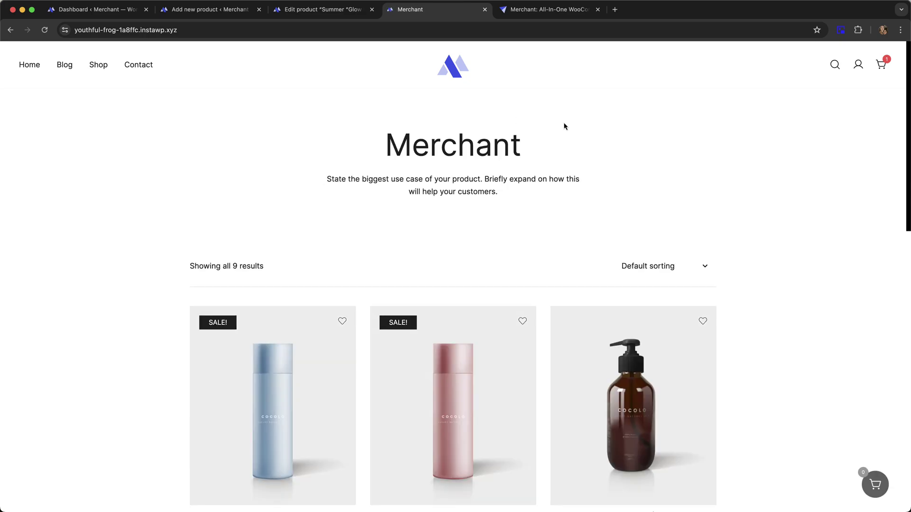
pyautogui.scroll(-4, 733, 143)
pyautogui.scroll(-4, 726, 143)
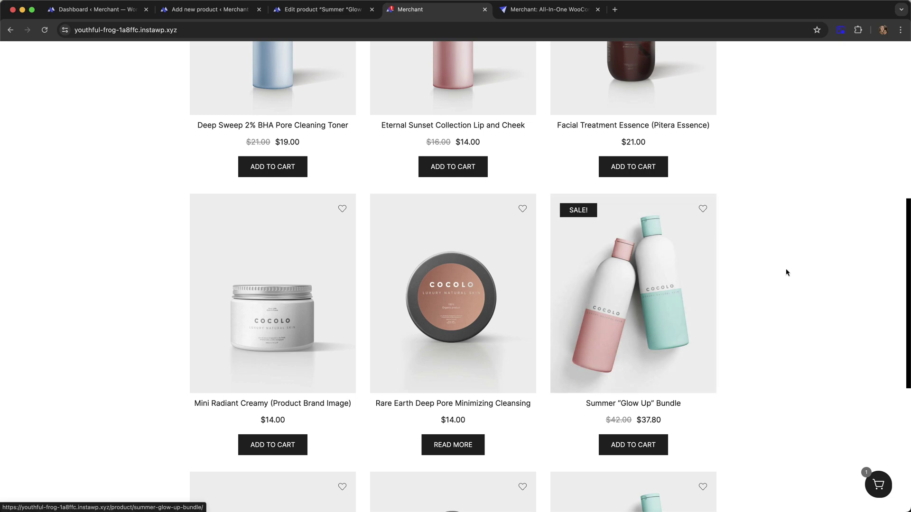
# Step: Open the Summer “Glow Up” Bundle from the shop grid, showing $37.80 with items at $12.60
pyautogui.click(678, 274)
pyautogui.scroll(-1, 635, 171)
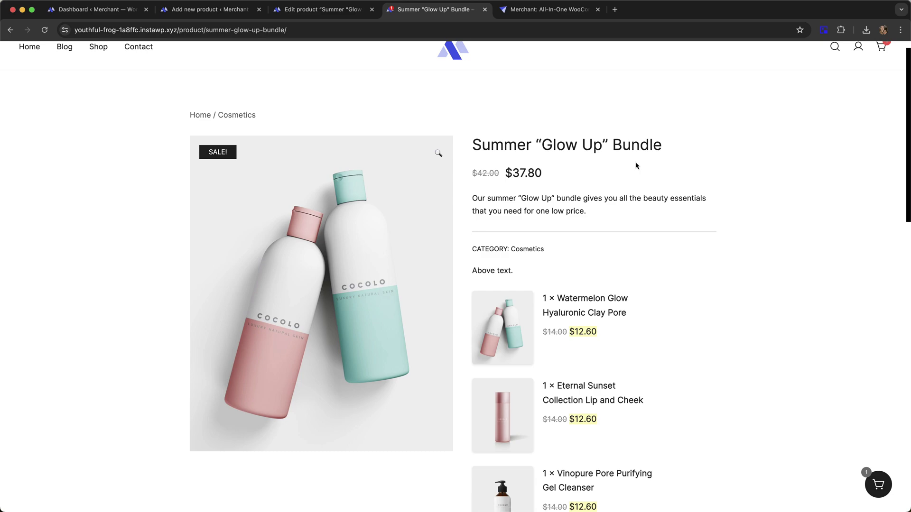
pyautogui.scroll(1, 631, 166)
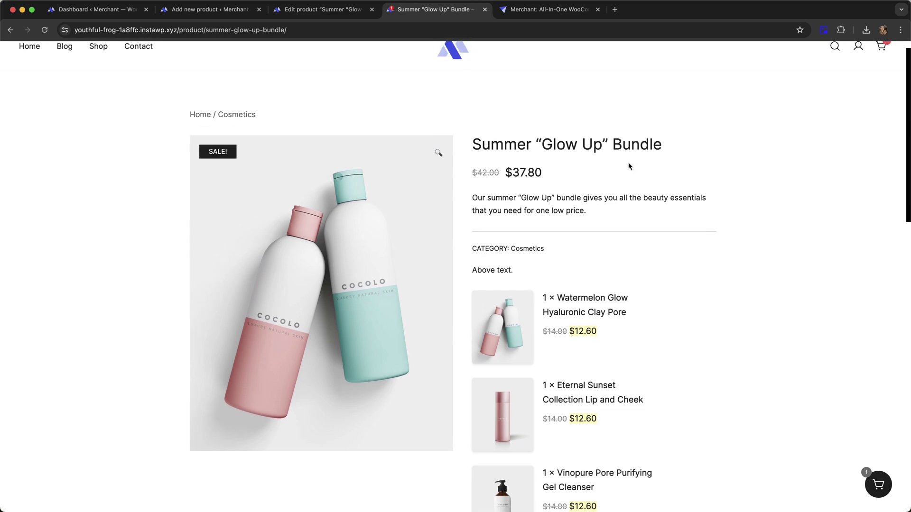
pyautogui.scroll(1, 626, 166)
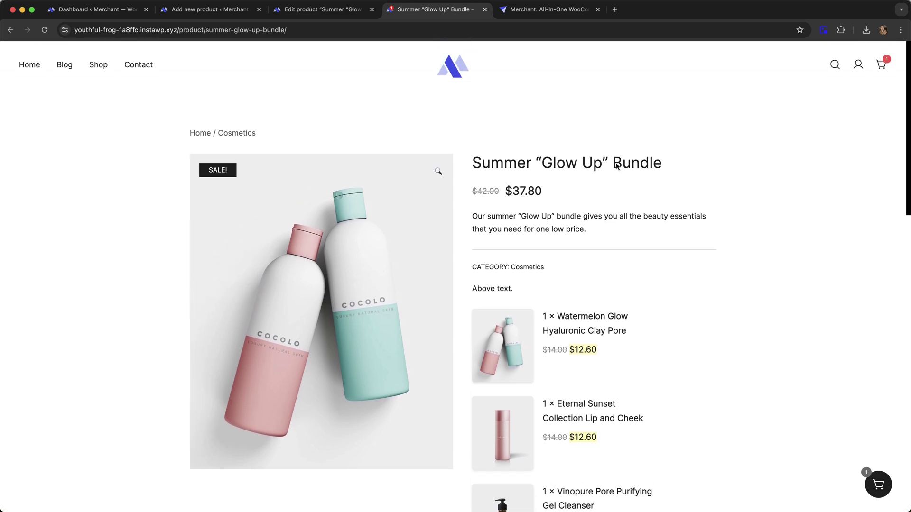